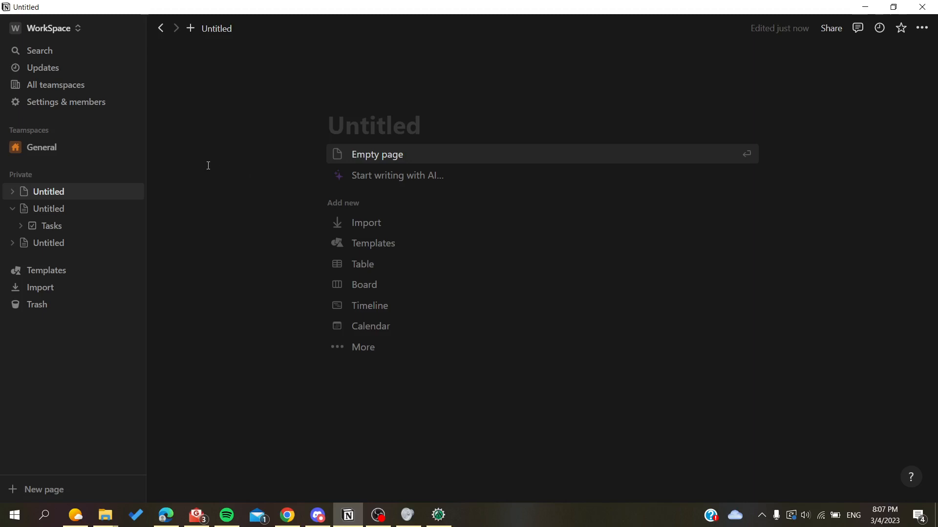
Step: Start the untitled private page as an empty page
key("XF86AudioMute")
key("Down")
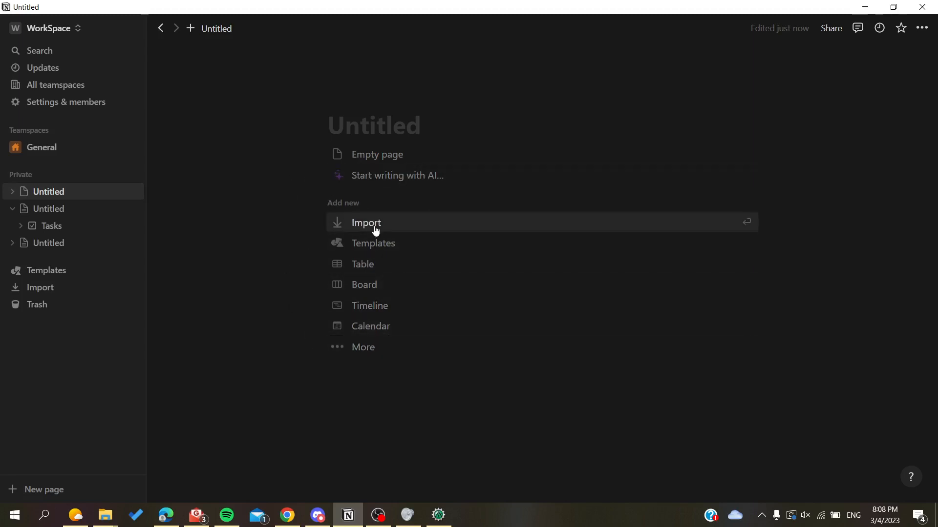
left_click(349, 355)
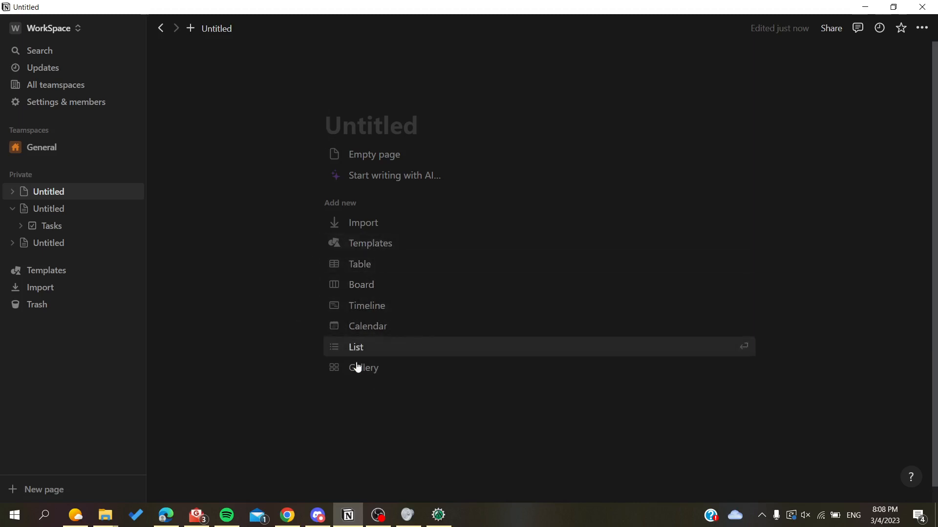
left_click(394, 156)
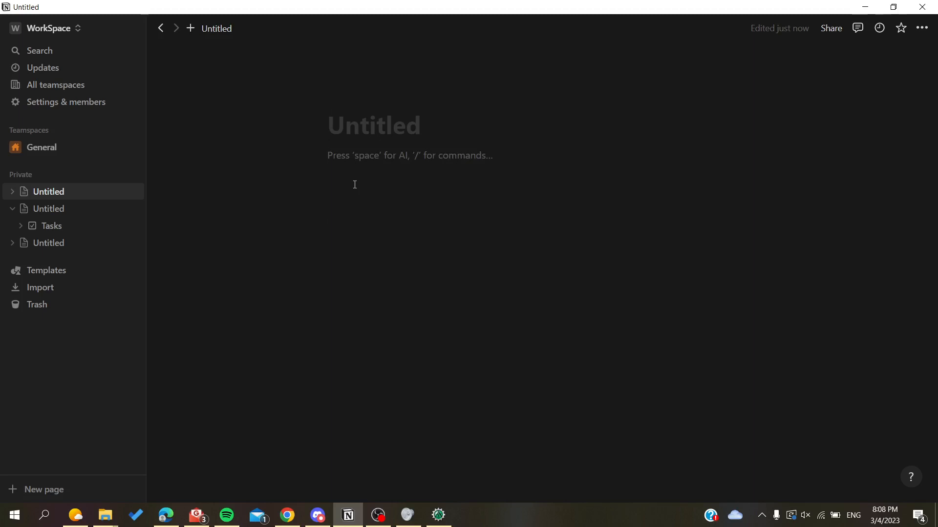
Step: Insert a full-page database in the empty page and title it "data 1"
type("/")
key("BackSpace")
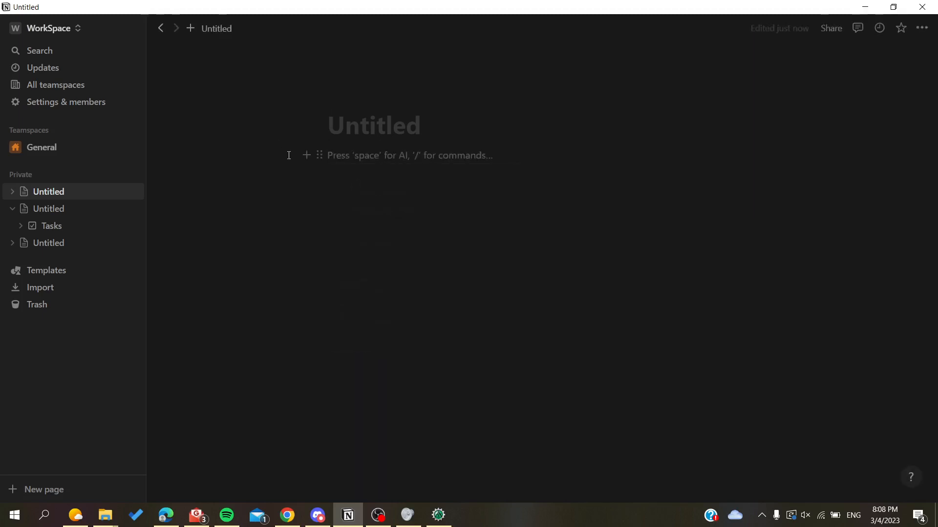
left_click(307, 156)
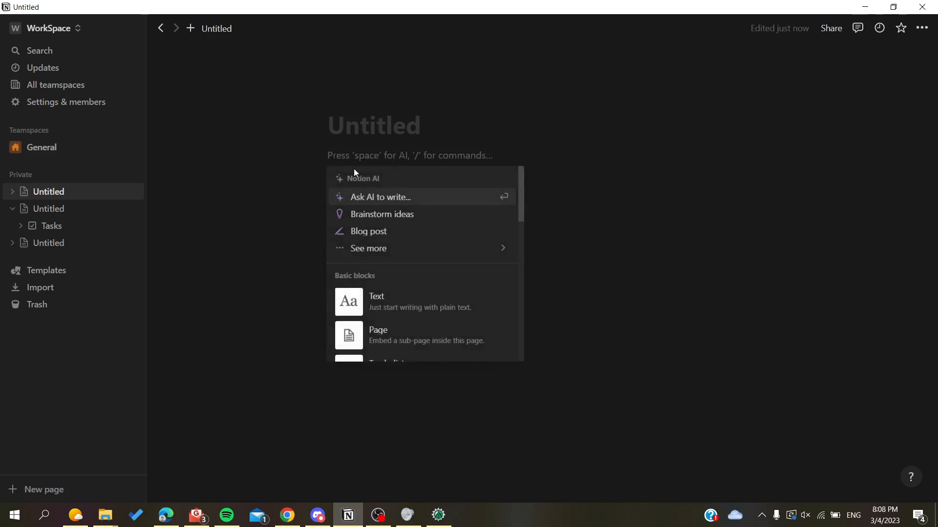
type("da")
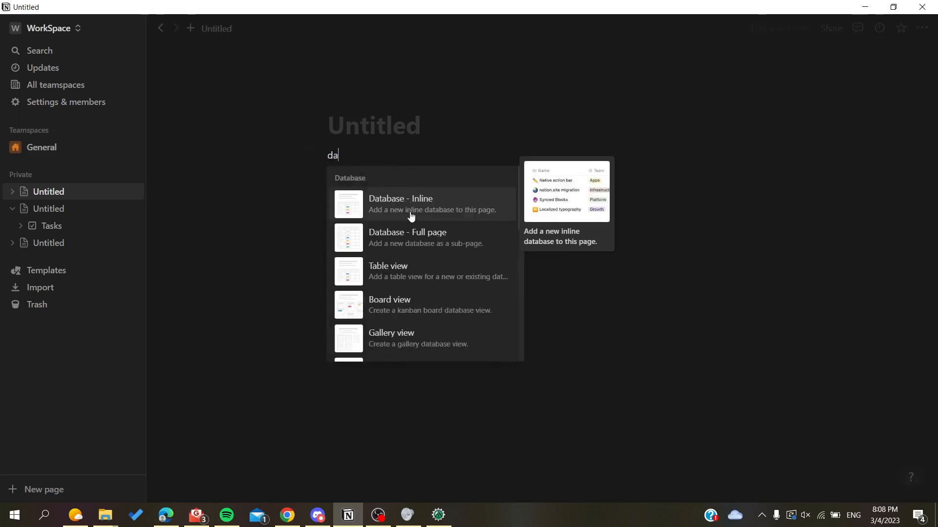
left_click(416, 244)
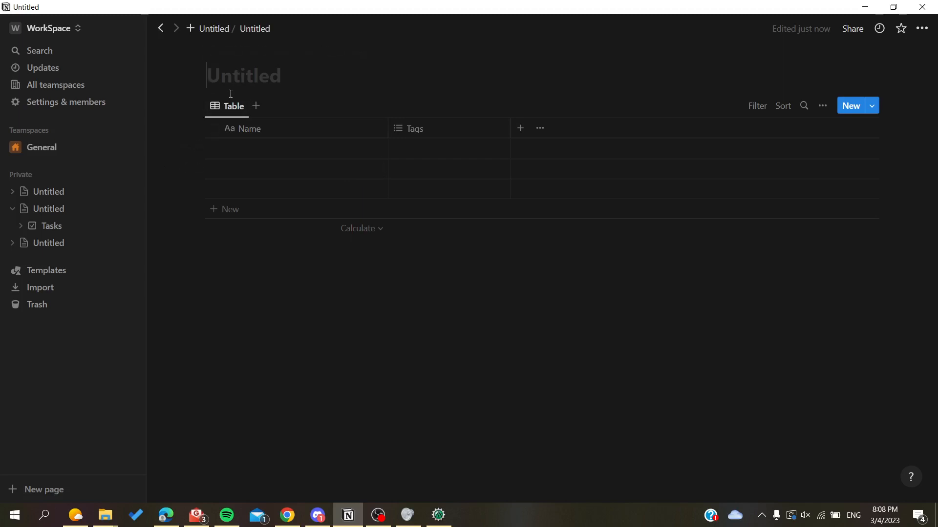
type("data 1")
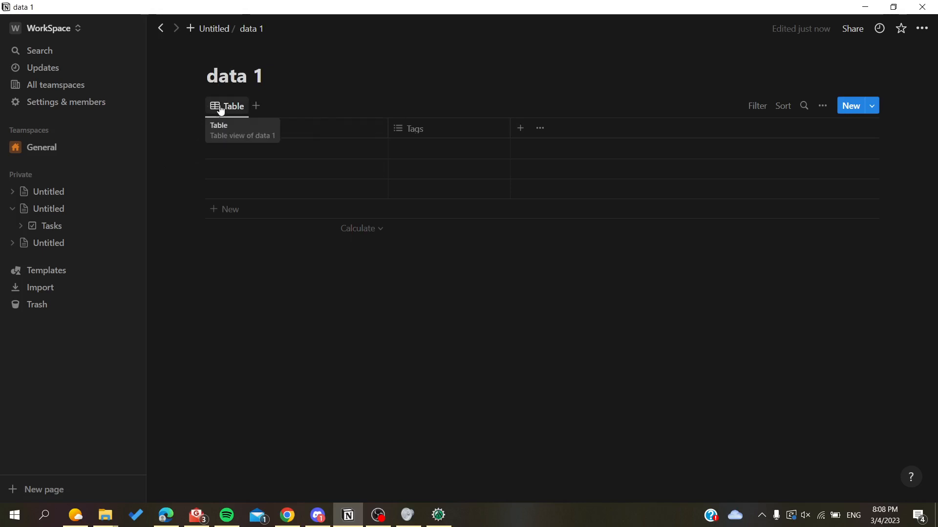
Step: Rename the database's table view to "general"
left_click(244, 110)
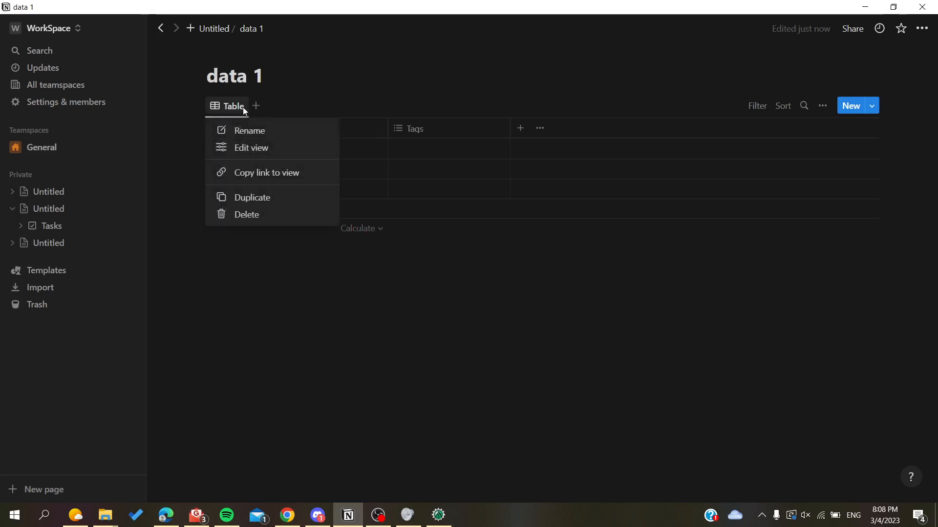
left_click(244, 149)
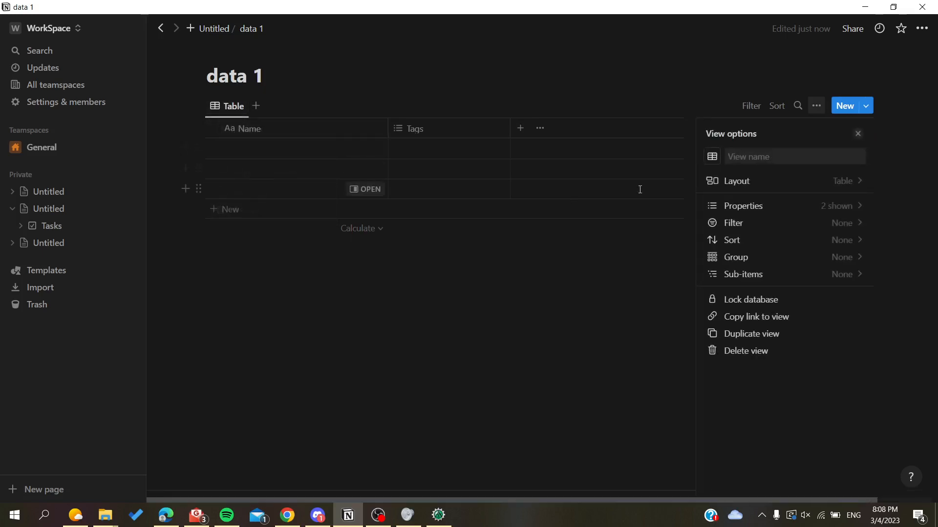
left_click(762, 154)
type("general")
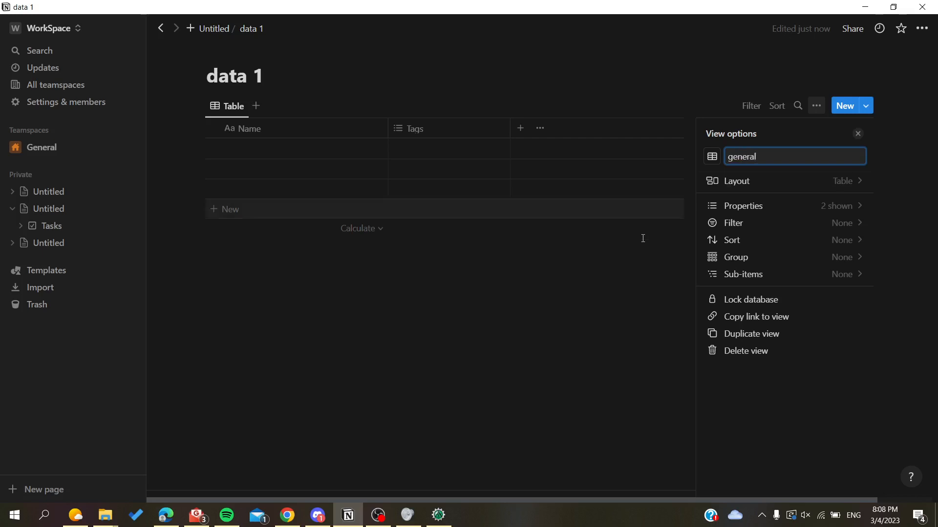
left_click(561, 317)
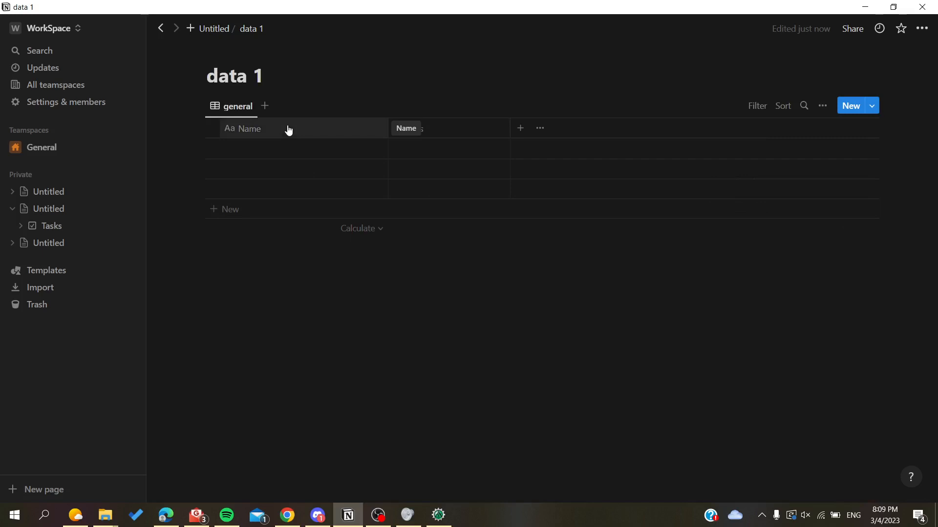
Step: Add a second view to the data 1 database with the Calendar layout, leaving its name blank
left_click(264, 107)
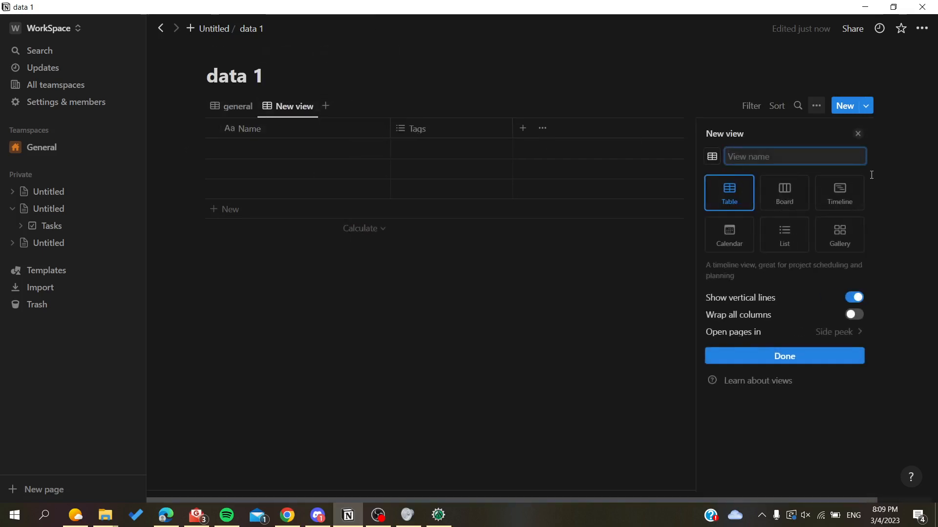
type("55")
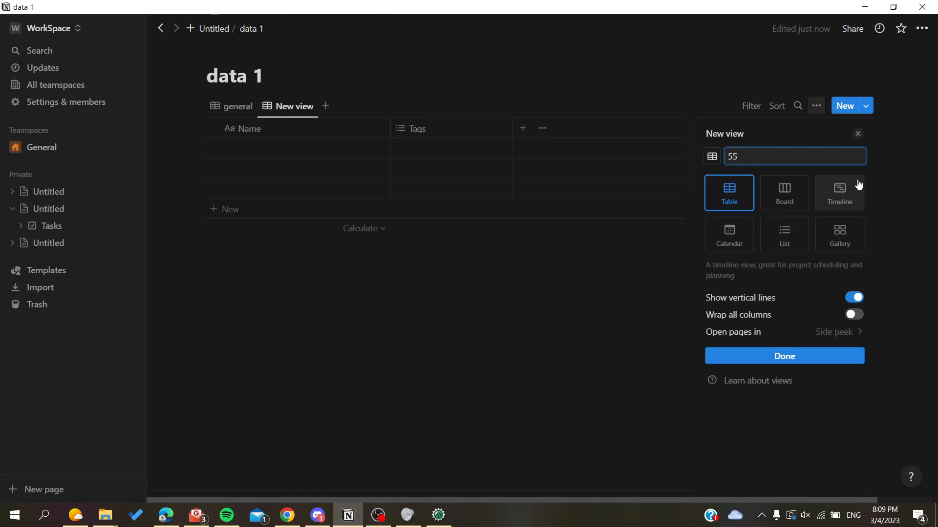
key("BackSpace")
key("BackSpace")
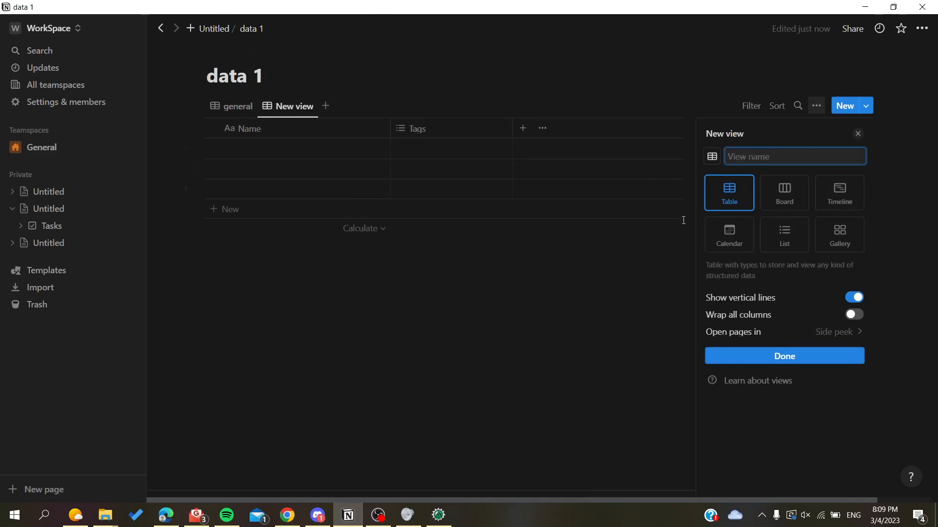
left_click(748, 254)
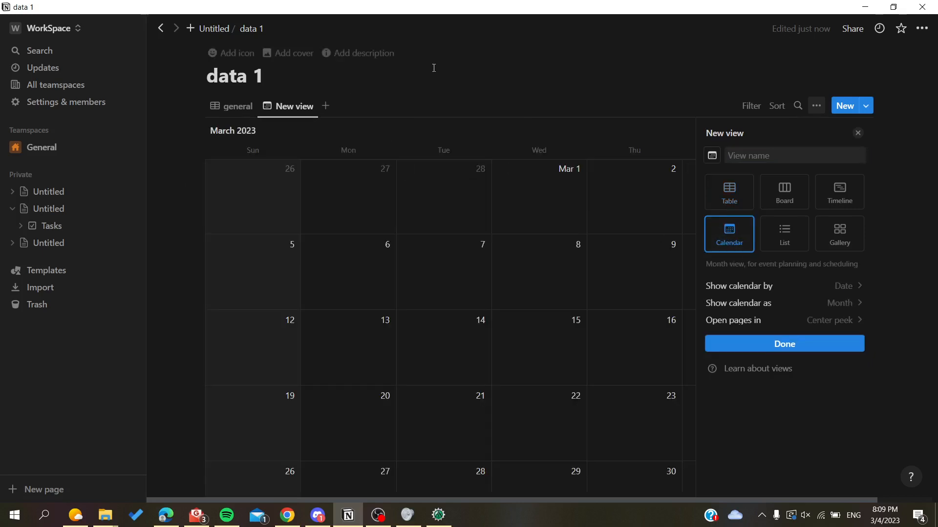
left_click(346, 111)
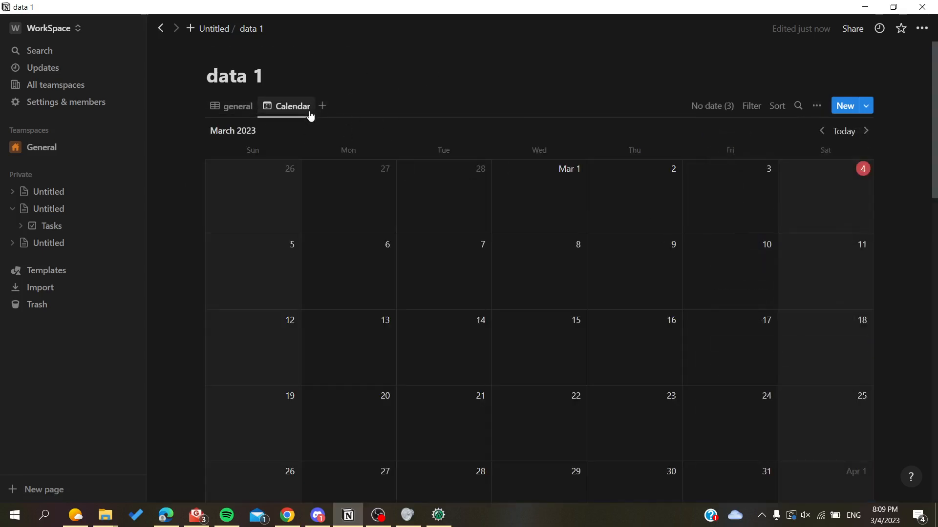
Step: In the general view, create the tags 1, 2 and 3 on the first row
left_click(227, 110)
left_click(302, 150)
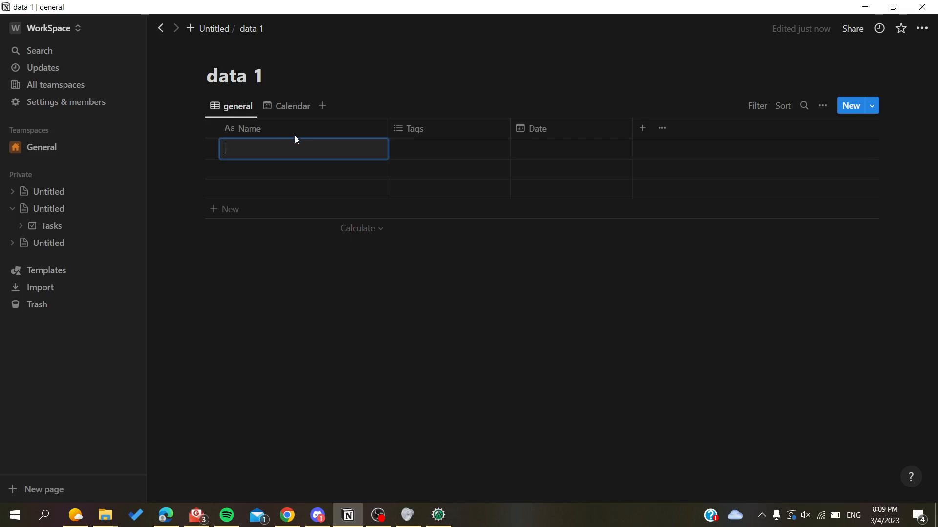
left_click(288, 107)
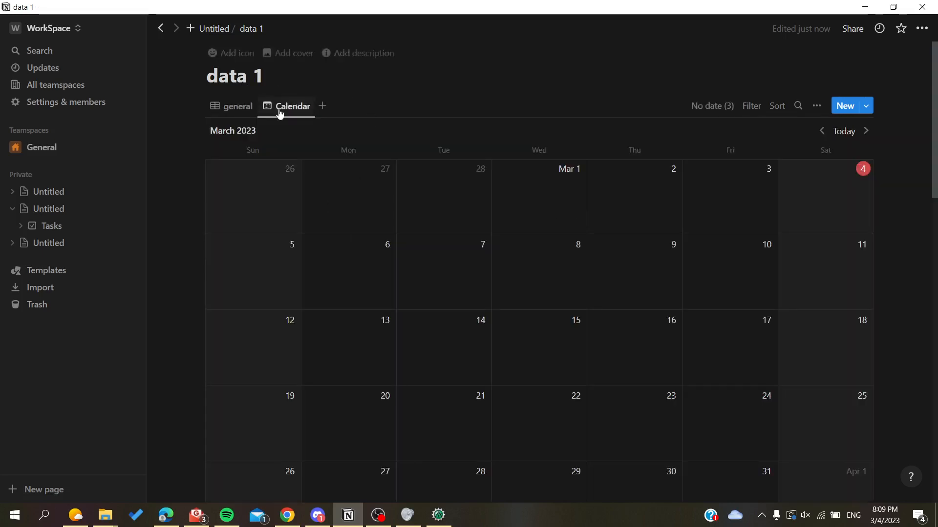
left_click(244, 110)
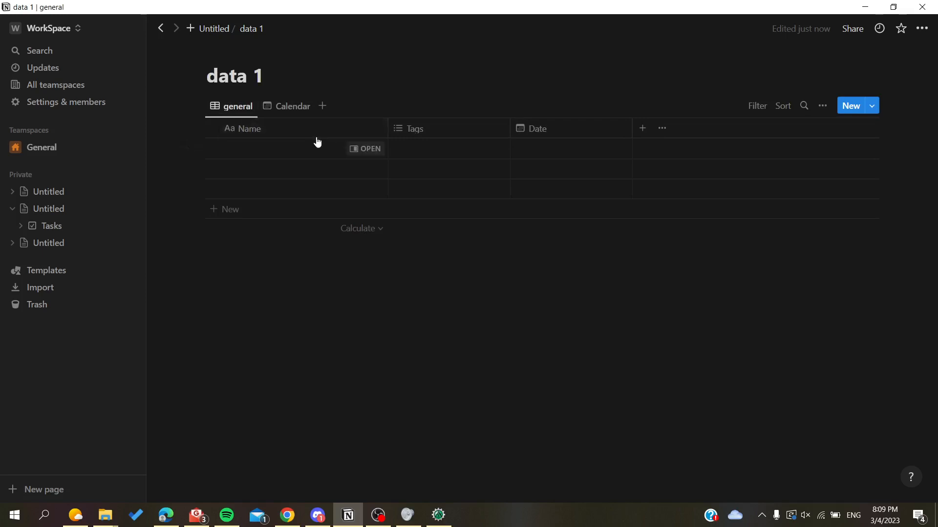
left_click(485, 150)
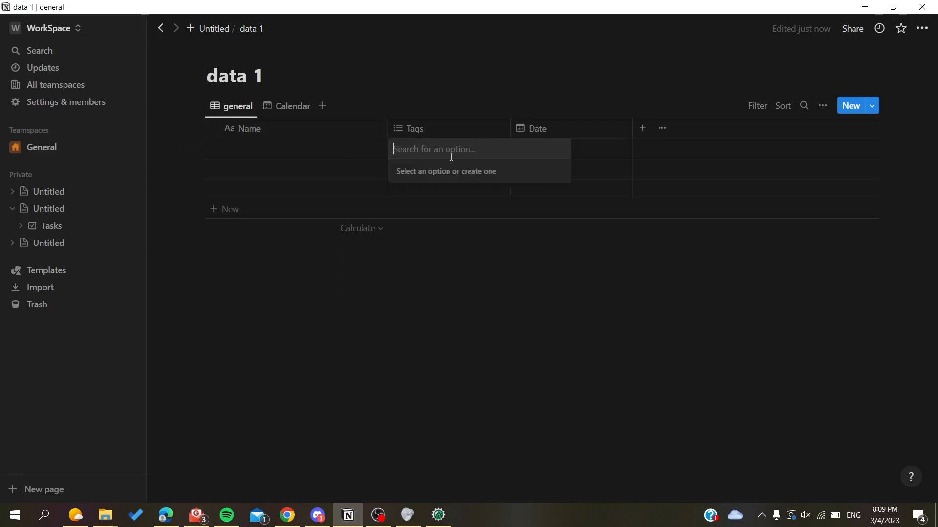
type("1")
key("Return")
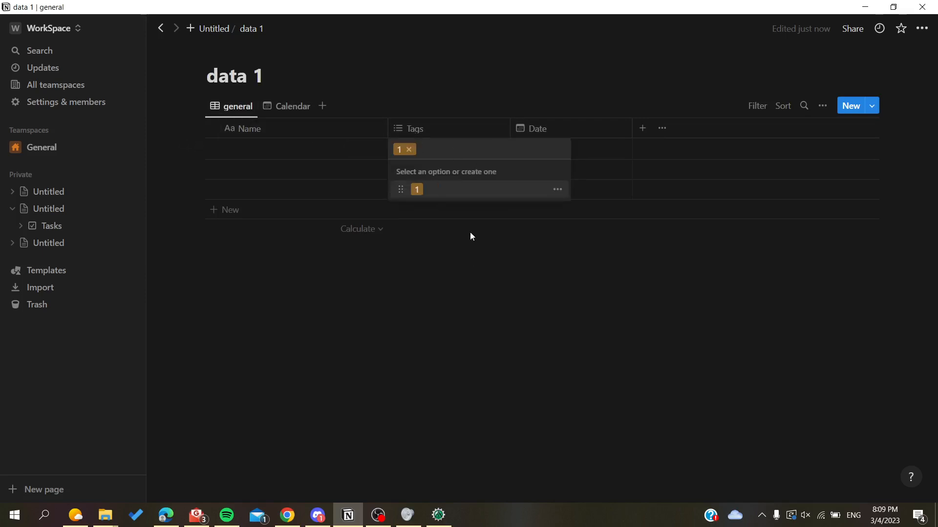
type("2")
key("Return")
type("3")
key("Return")
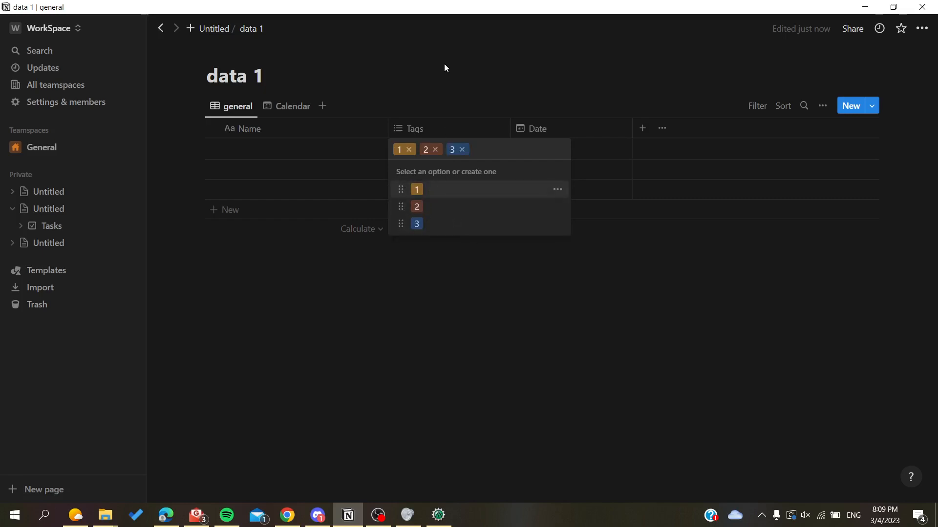
key("Escape")
Step: Remove tags 2 and 3 from the first row, keeping only tag 1
left_click(446, 150)
key("BackSpace")
key("BackSpace")
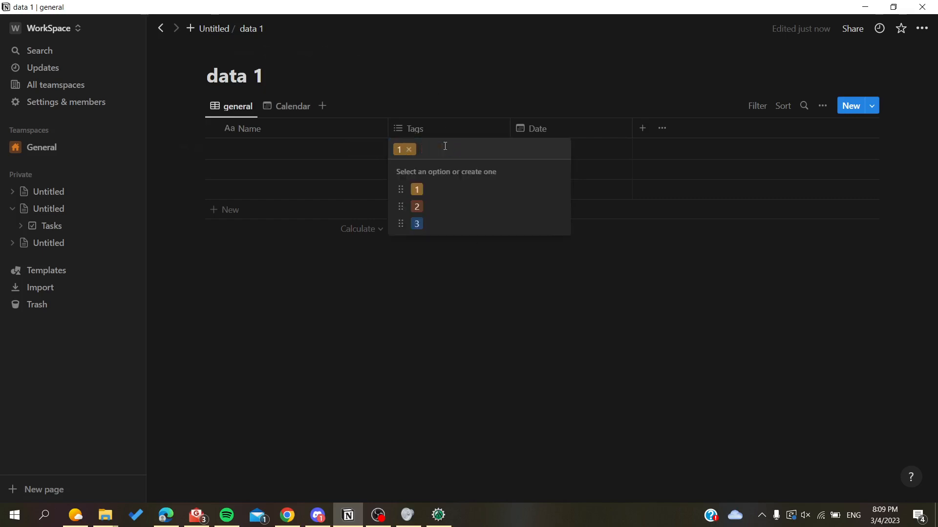
key("Escape")
Step: Name the three database rows 1, 2 and 3
left_click(329, 153)
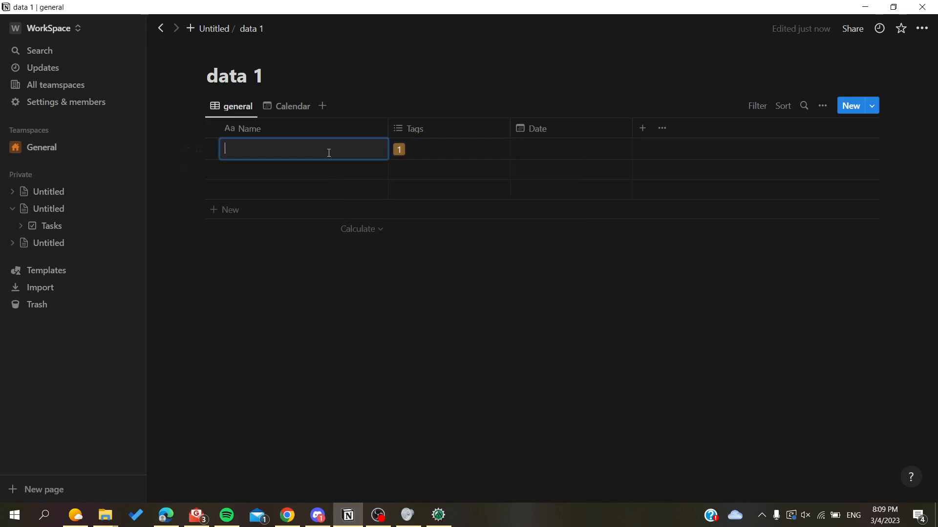
type("1")
key("Return")
type("2")
key("Return")
type("3")
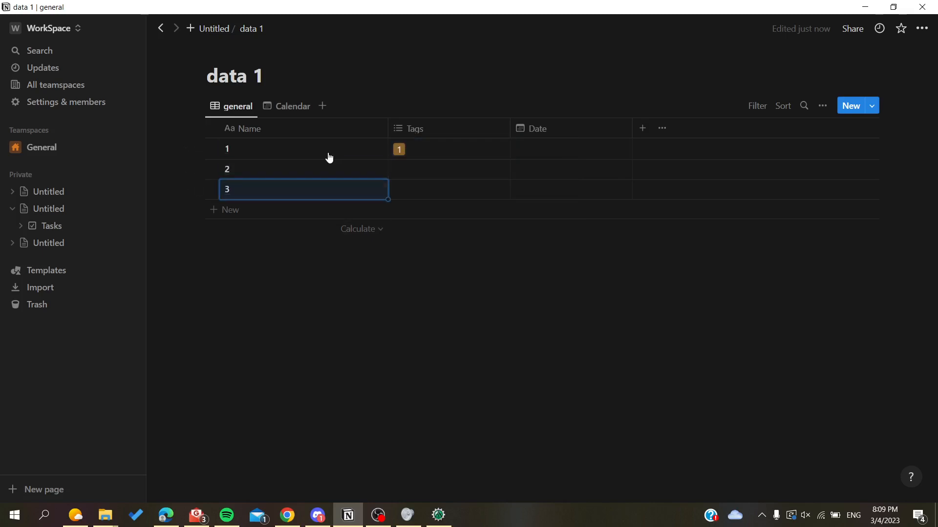
Step: Set the date of row 1 to March 14, 2023 and check the entry in the Calendar view
left_click(530, 149)
left_click(572, 277)
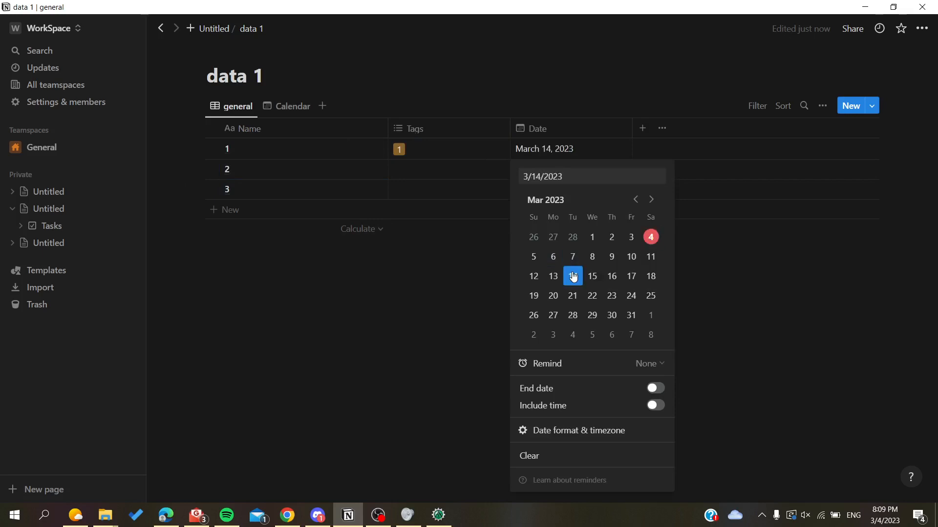
left_click(345, 68)
left_click(287, 106)
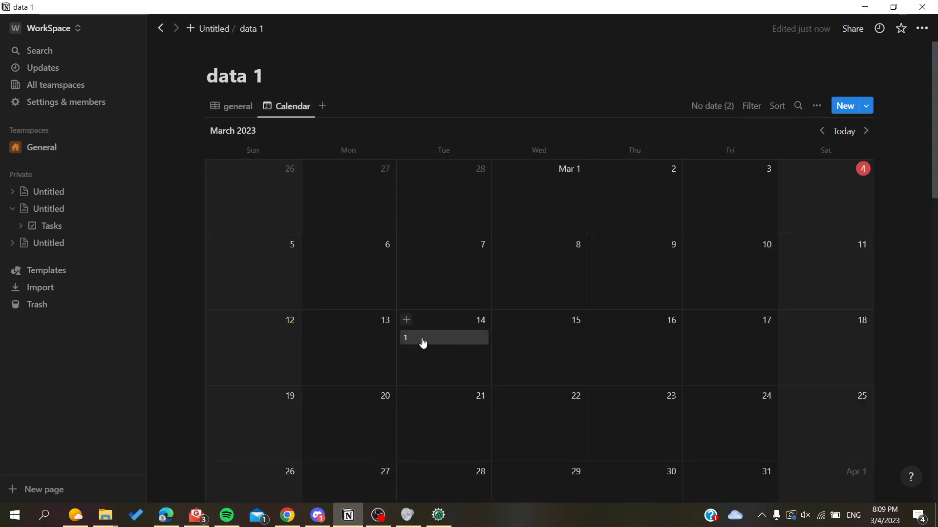
left_click(234, 108)
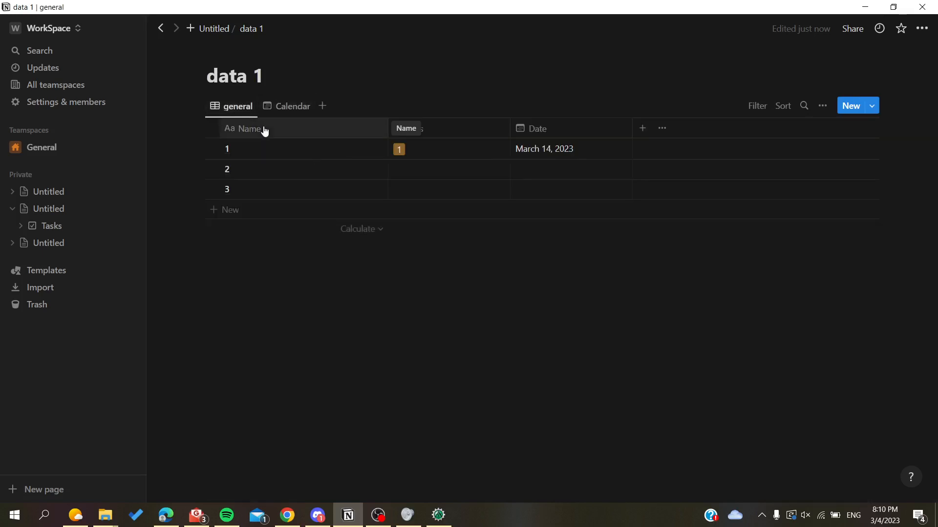
left_click(267, 112)
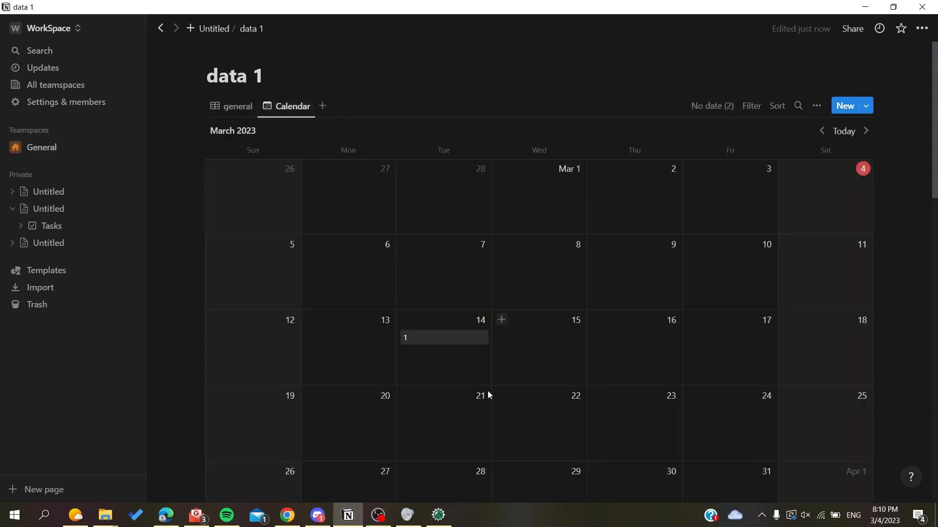
Step: Add a third view to the data 1 database with the Gallery layout
left_click(322, 107)
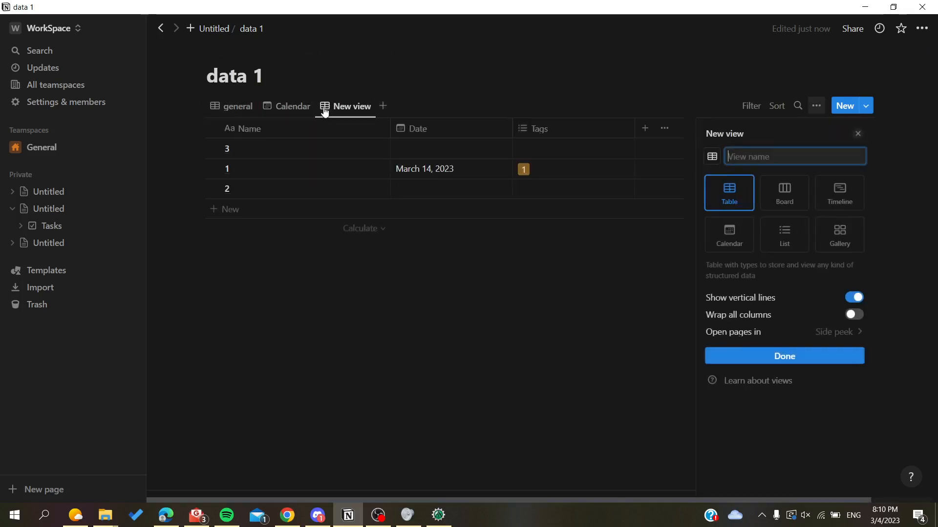
left_click(837, 235)
left_click(518, 83)
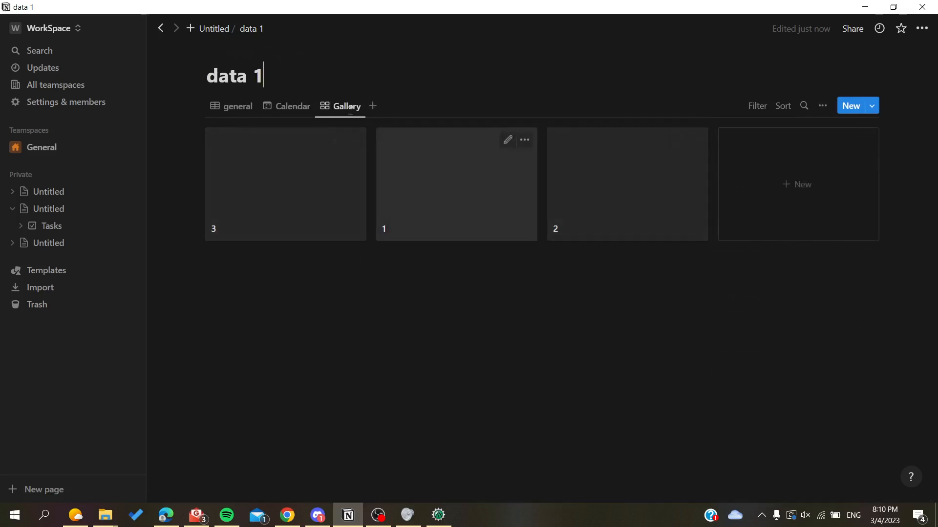
Step: Compare the general view with the Gallery view, and open card 3 to look at its page before closing it
left_click(226, 106)
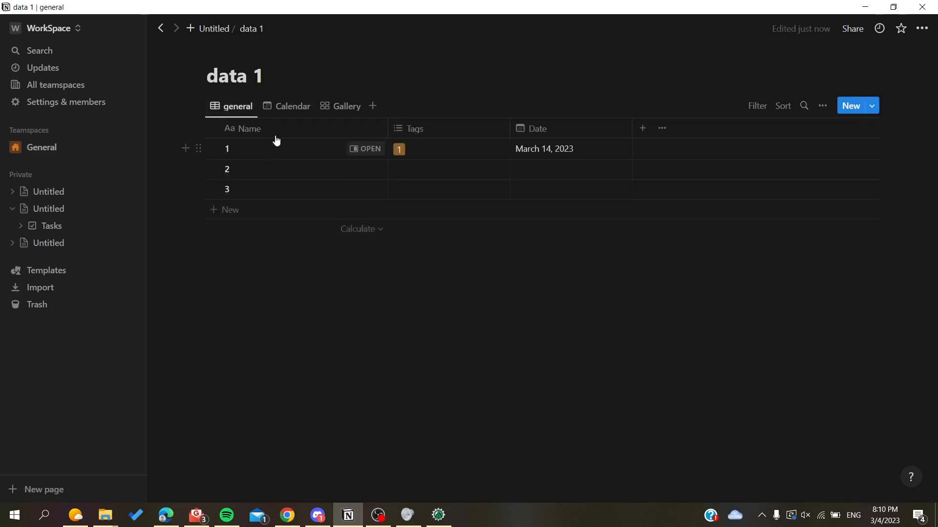
left_click(344, 109)
left_click(356, 186)
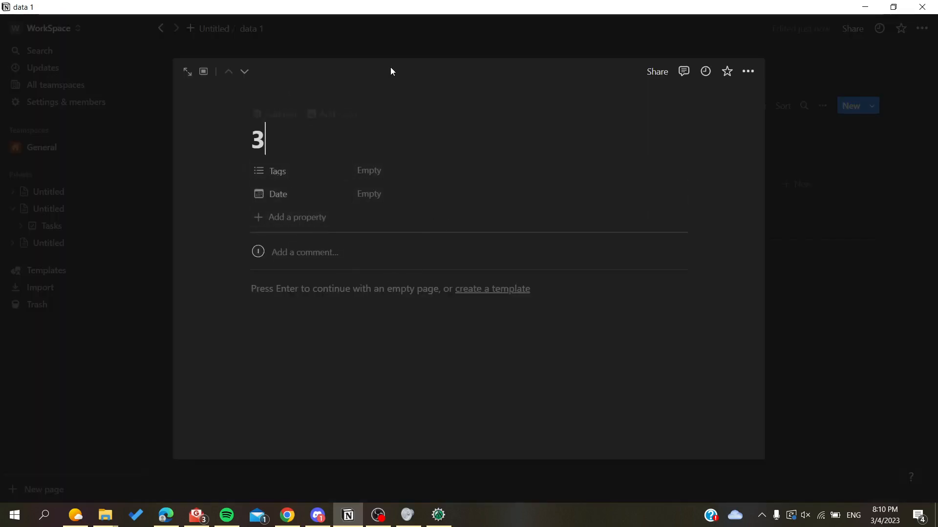
left_click(387, 44)
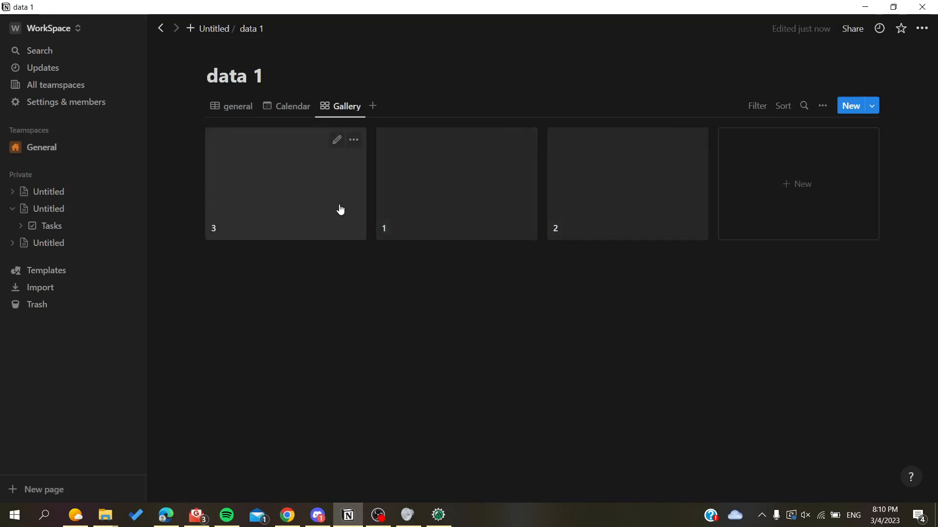
Step: Add a Number property to the data 1 database in the general table view
left_click(239, 113)
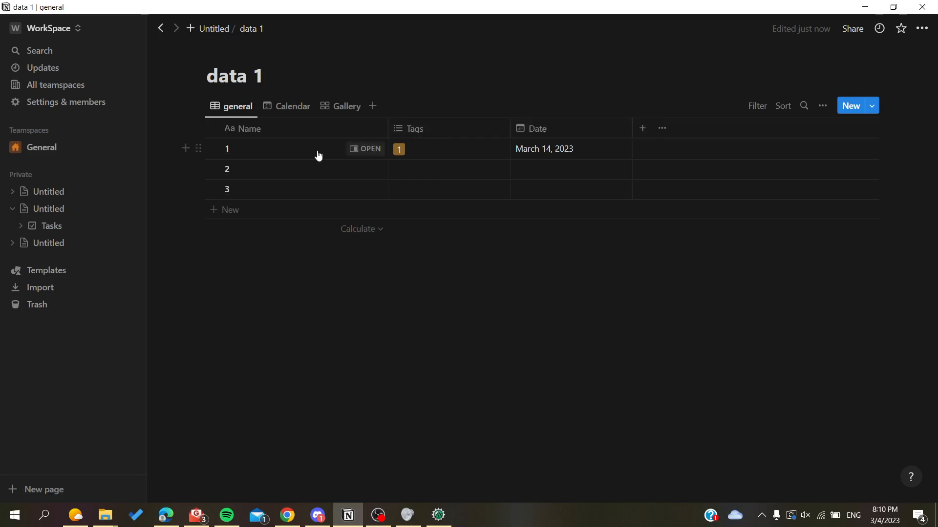
left_click(637, 132)
scroll(747, 303, "down", 1)
scroll(741, 318, "up", 1)
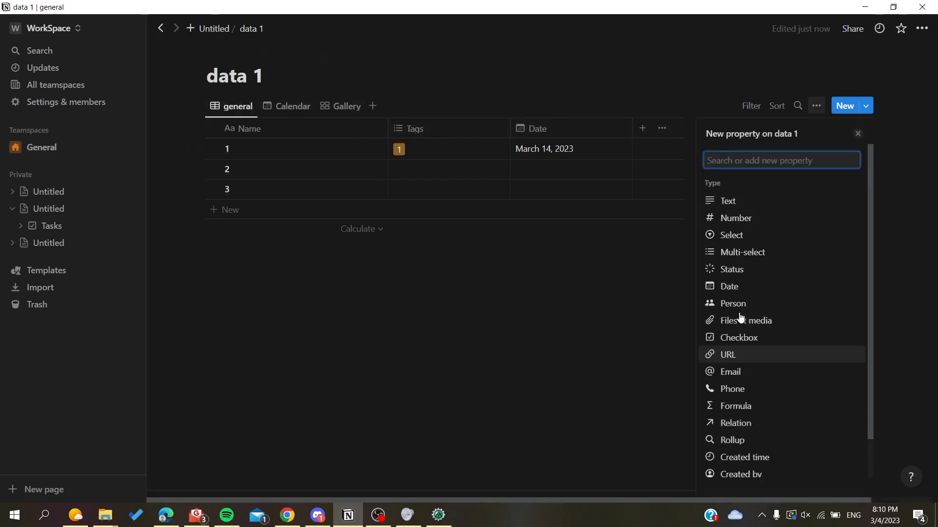
scroll(740, 318, "down", 1)
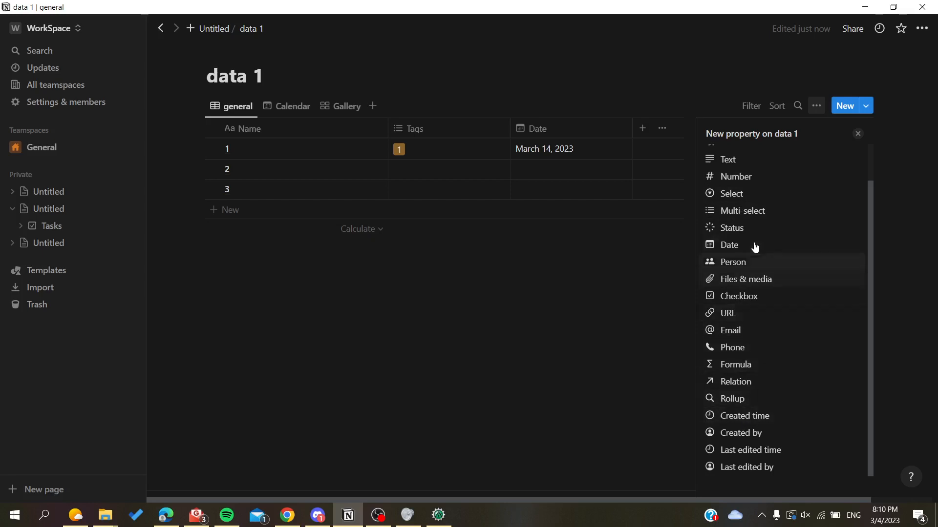
scroll(743, 259, "up", 1)
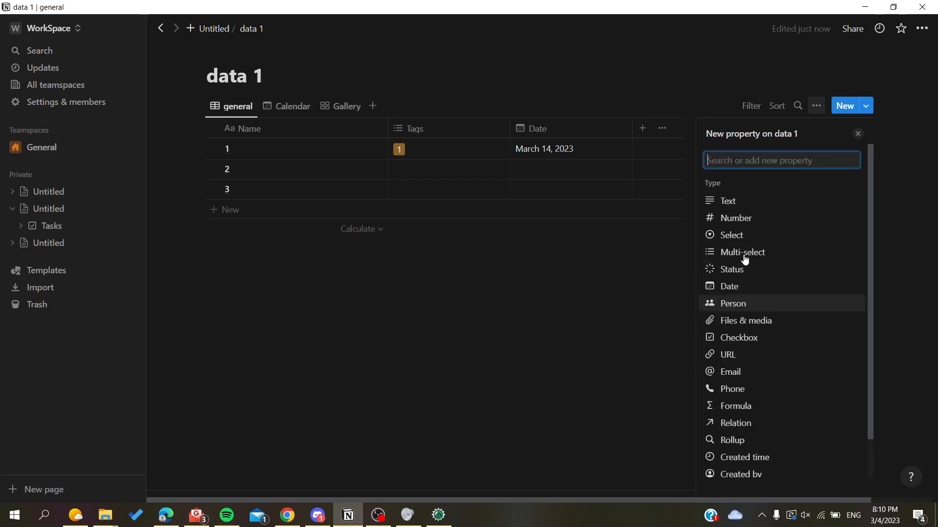
left_click(735, 219)
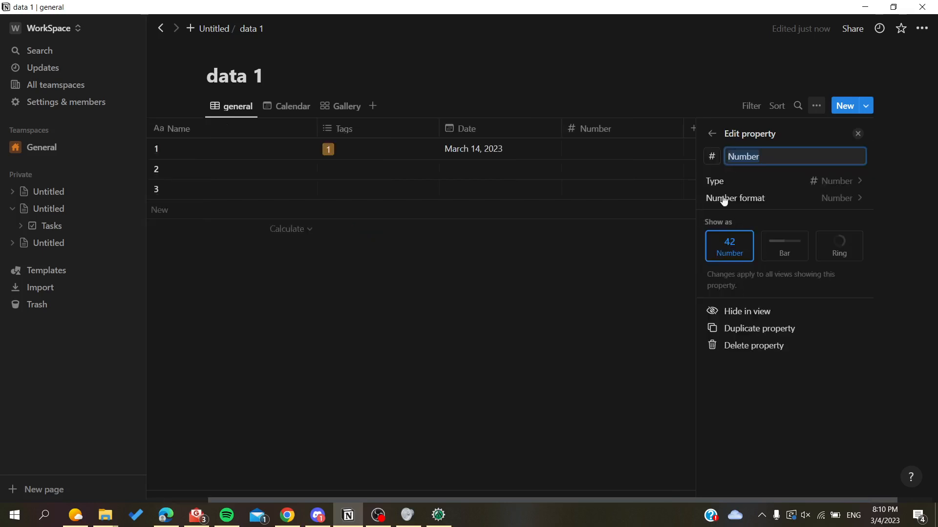
left_click(633, 299)
Step: Set the Number property to show its values as a bar
left_click(689, 128)
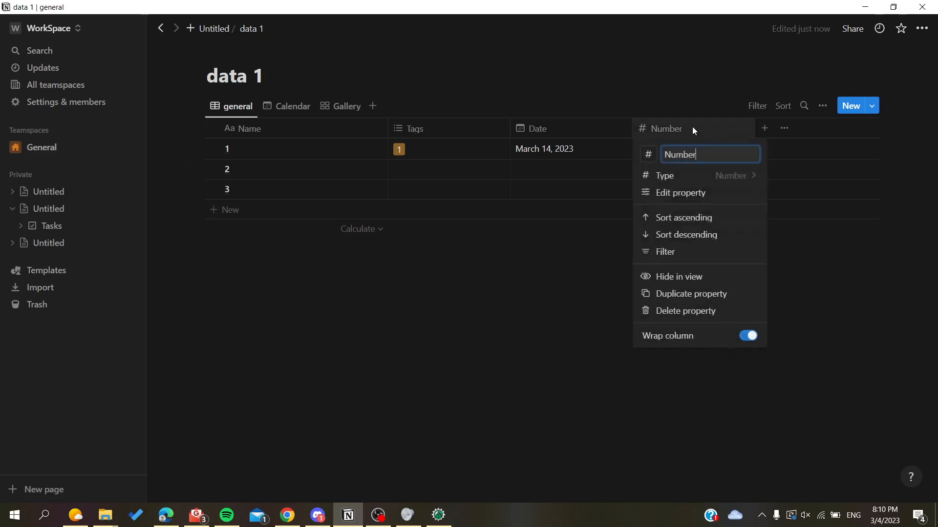
left_click(683, 195)
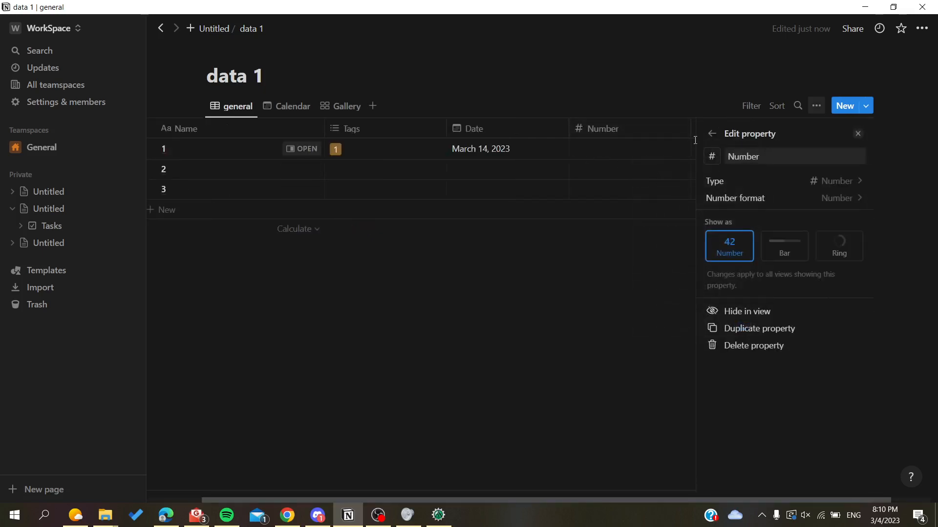
left_click(776, 248)
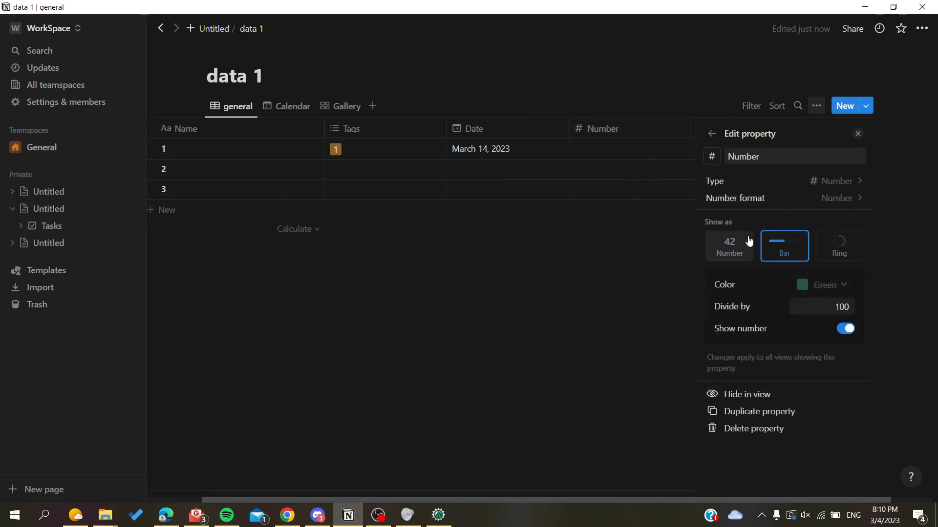
left_click(482, 281)
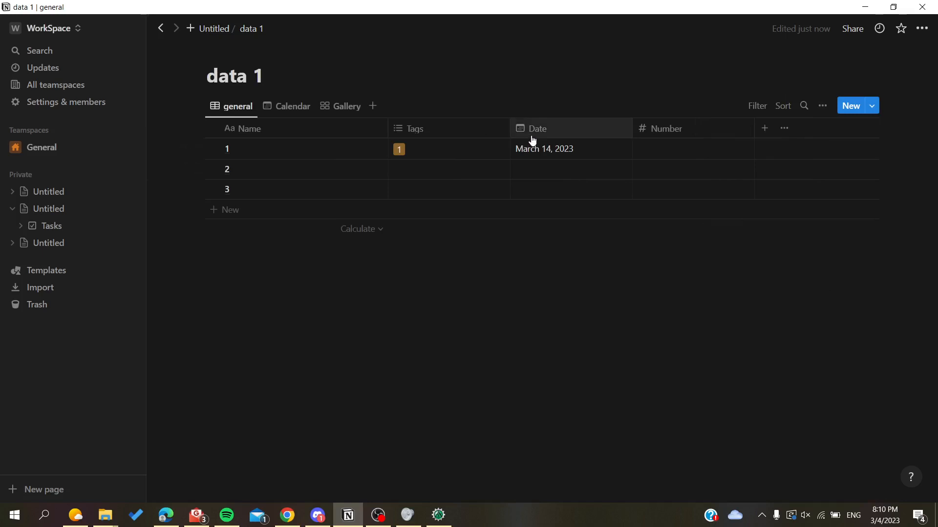
Step: Examine the type, date format and time format options of the Date property
left_click(532, 141)
left_click(552, 191)
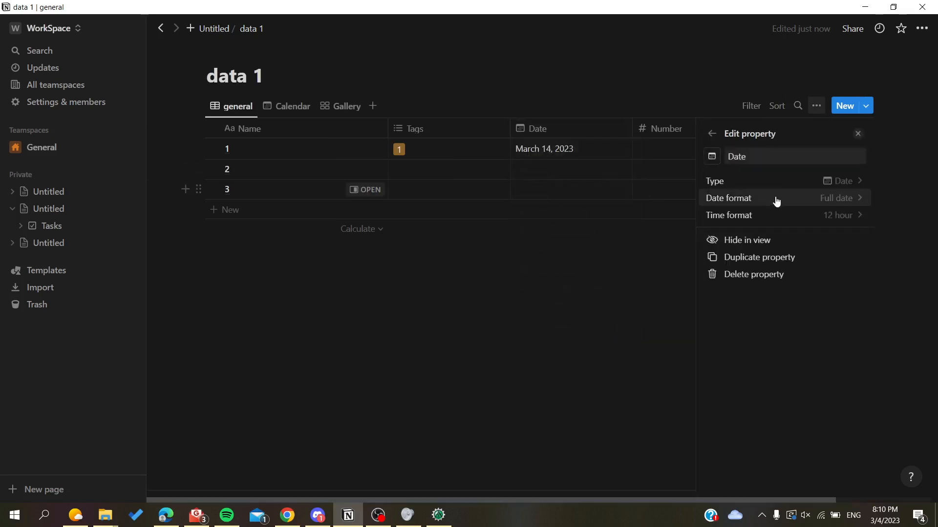
left_click(788, 188)
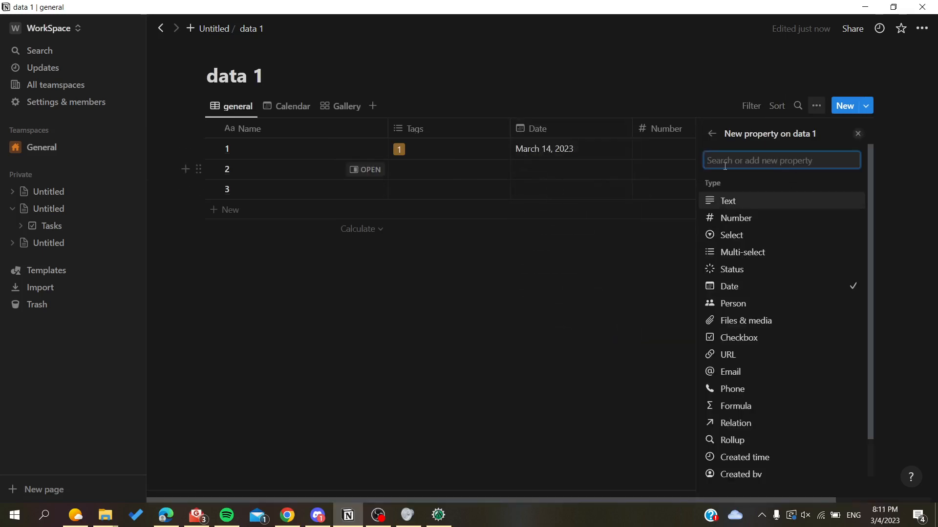
left_click(712, 134)
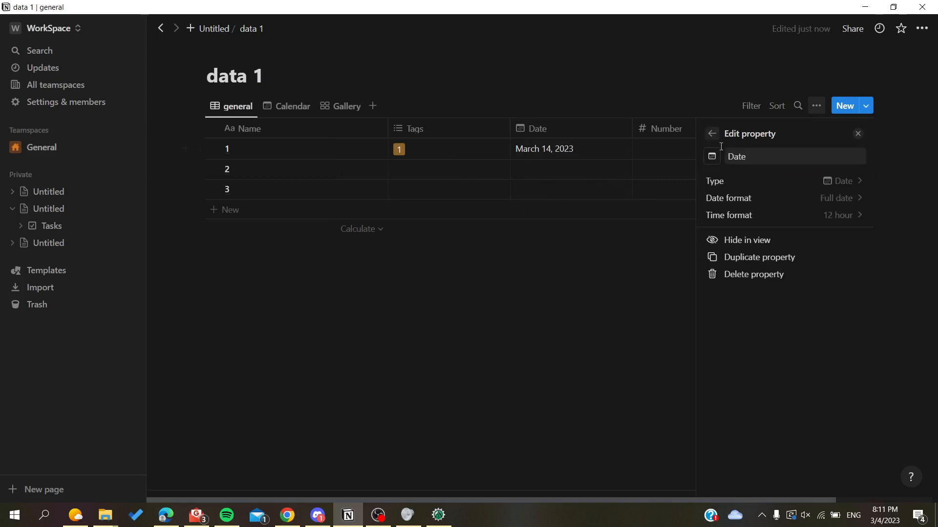
left_click(826, 200)
left_click(780, 199)
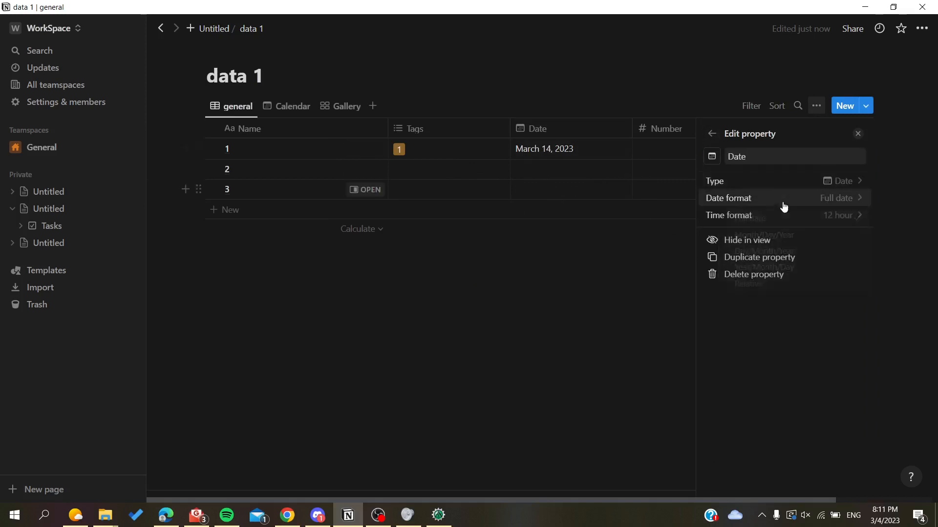
left_click(773, 216)
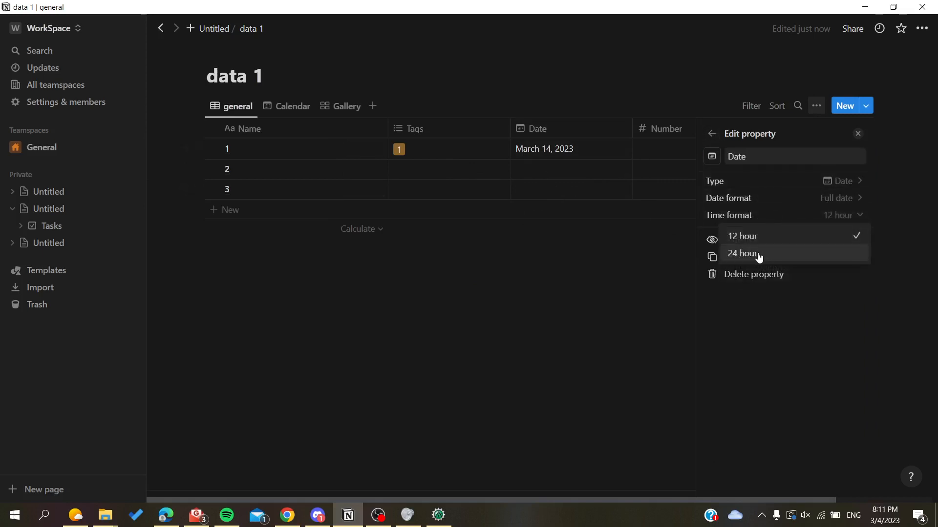
left_click(675, 170)
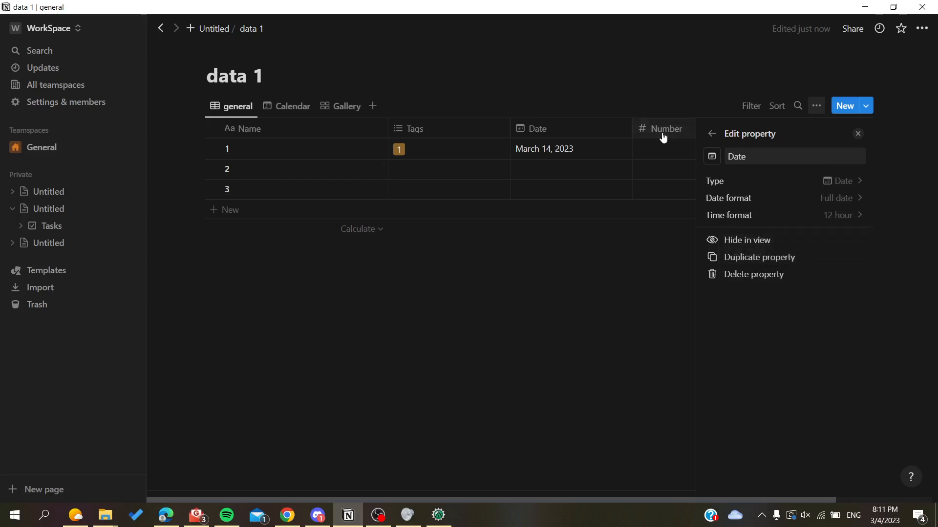
Step: Set the Number property to show its values as a ring
left_click(661, 129)
left_click(685, 203)
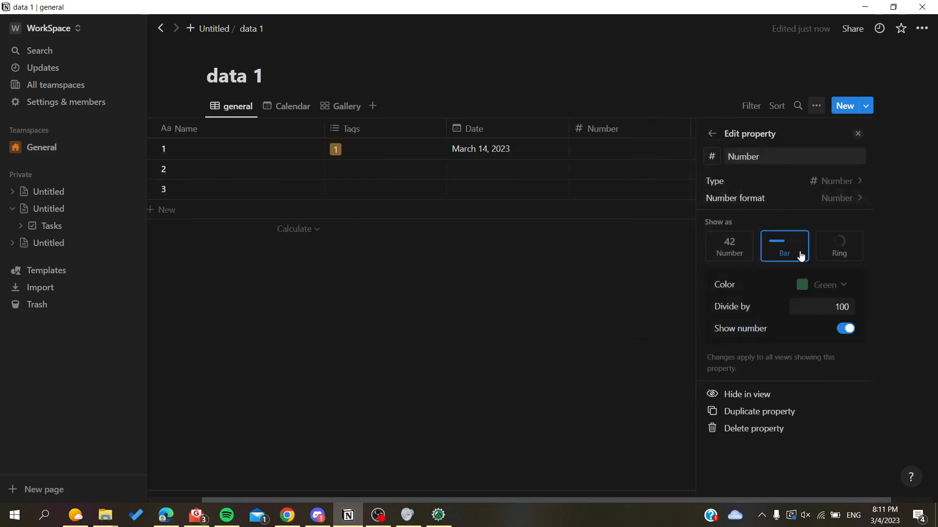
left_click(820, 252)
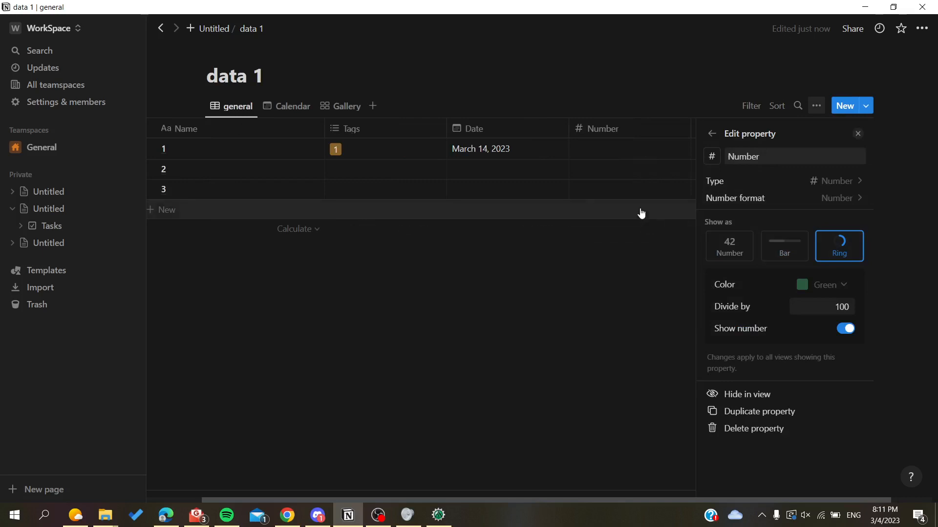
Step: Enter 50 as the Number value of row 1
left_click(609, 154)
type("100")
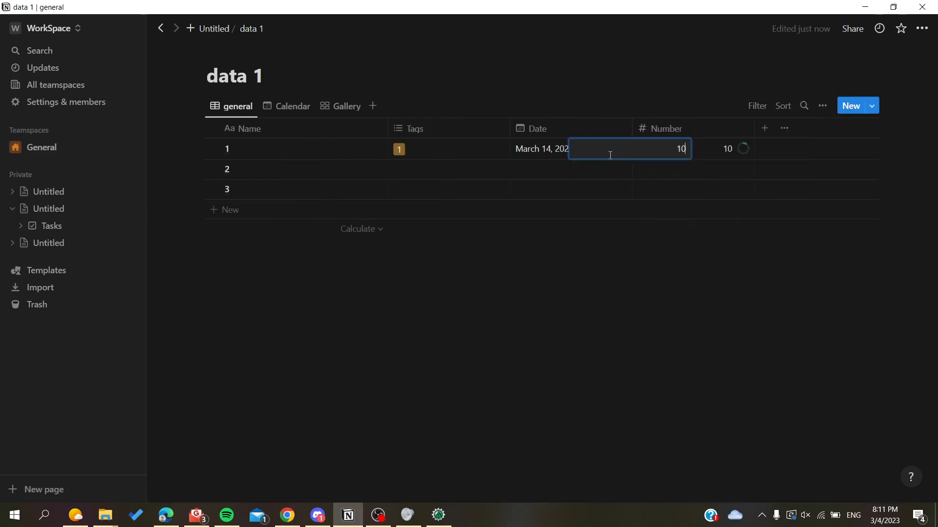
key("BackSpace")
key("BackSpace")
key("BackSpace")
type("50")
key("Return")
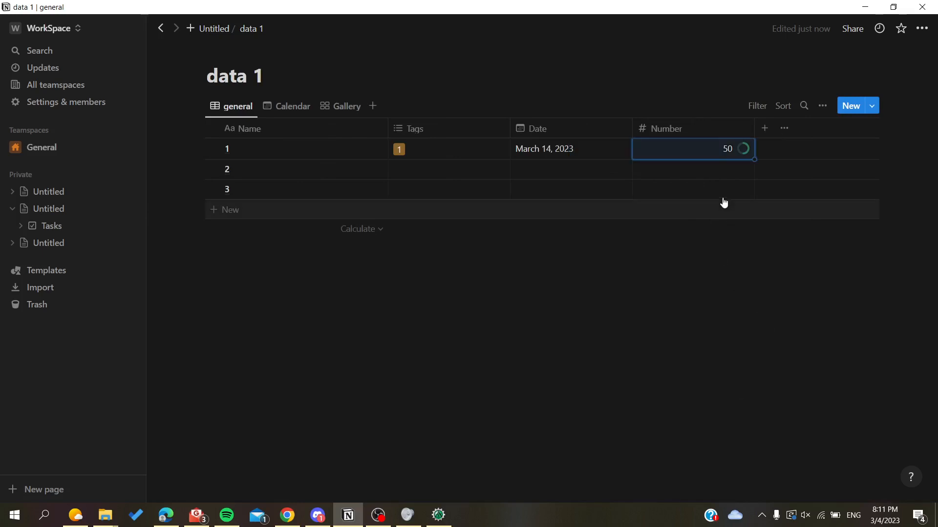
left_click(661, 318)
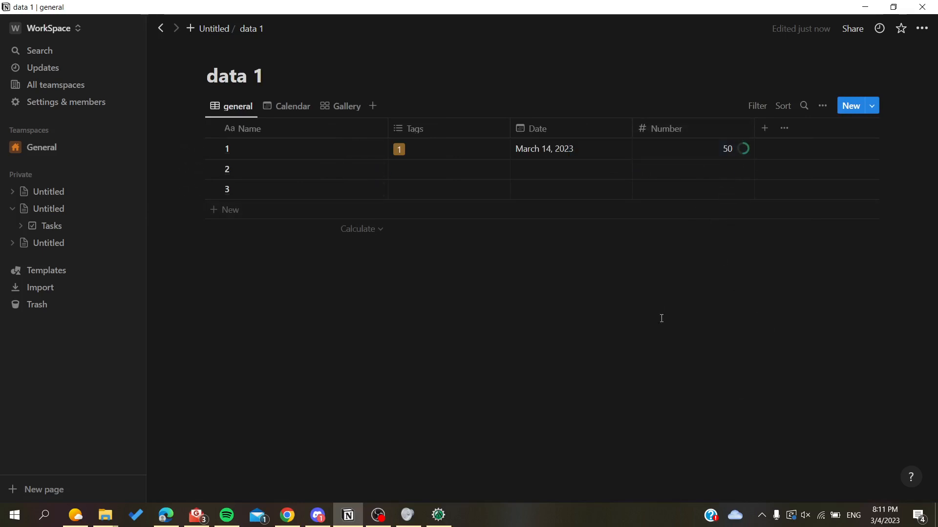